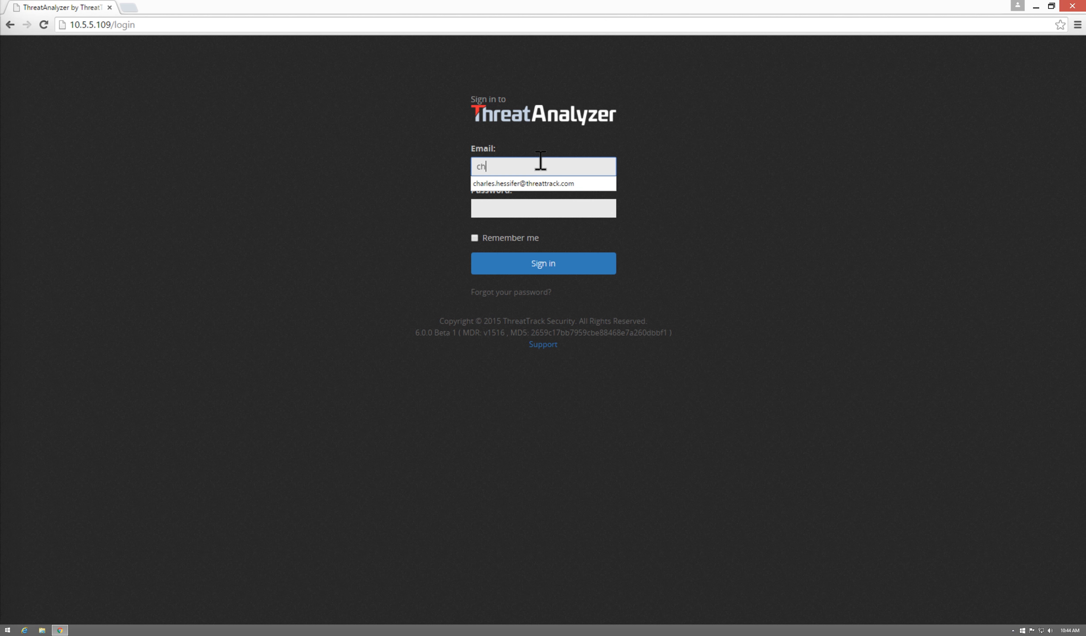
# - Sign in to ThreatAnalyzer with the saved account e-mail and the account password
pyautogui.click(555, 184)
pyautogui.click(588, 216)
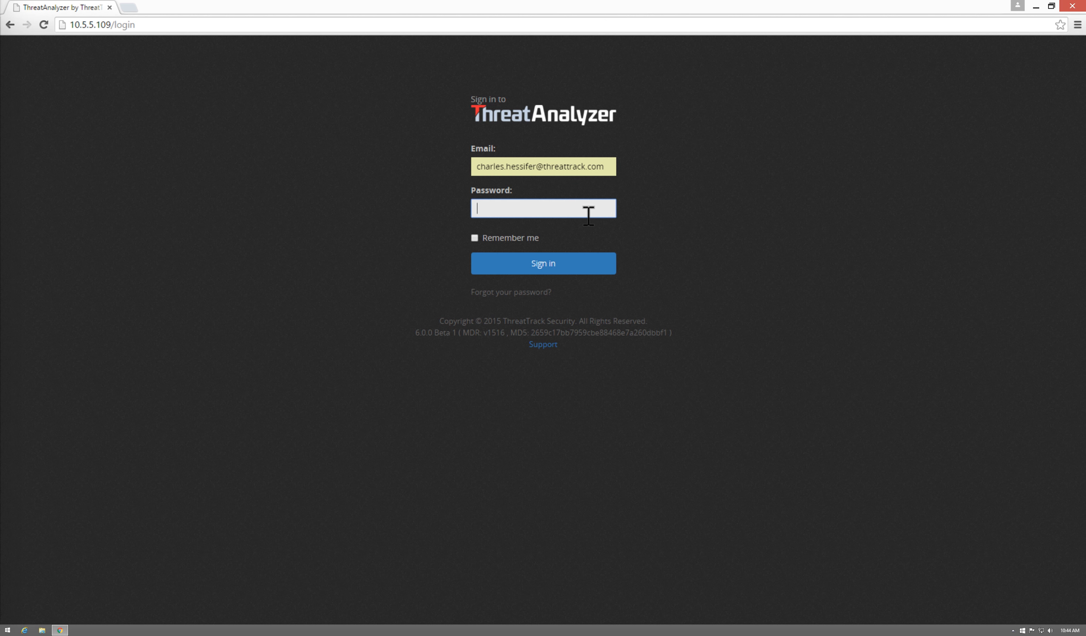
pyautogui.write('•••••••••')
pyautogui.press('Return')
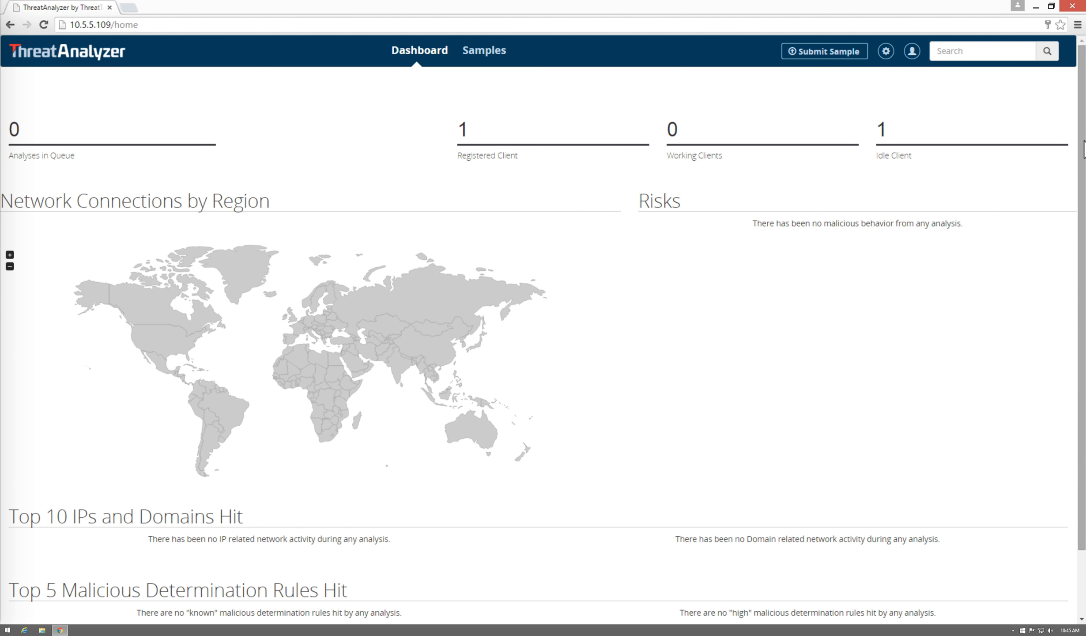
# - Download the client installer threatanalyzer-client.exe and dismiss the finished download notice
pyautogui.scroll(-2, 1083, 148)
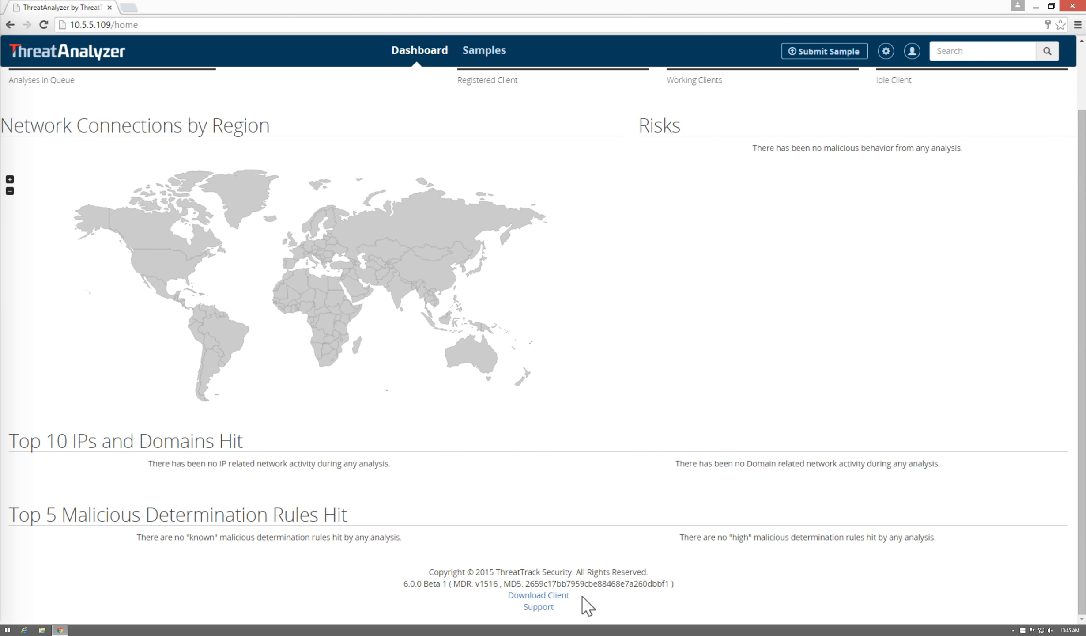
pyautogui.moveTo(570, 596); pyautogui.dragTo(507, 596)
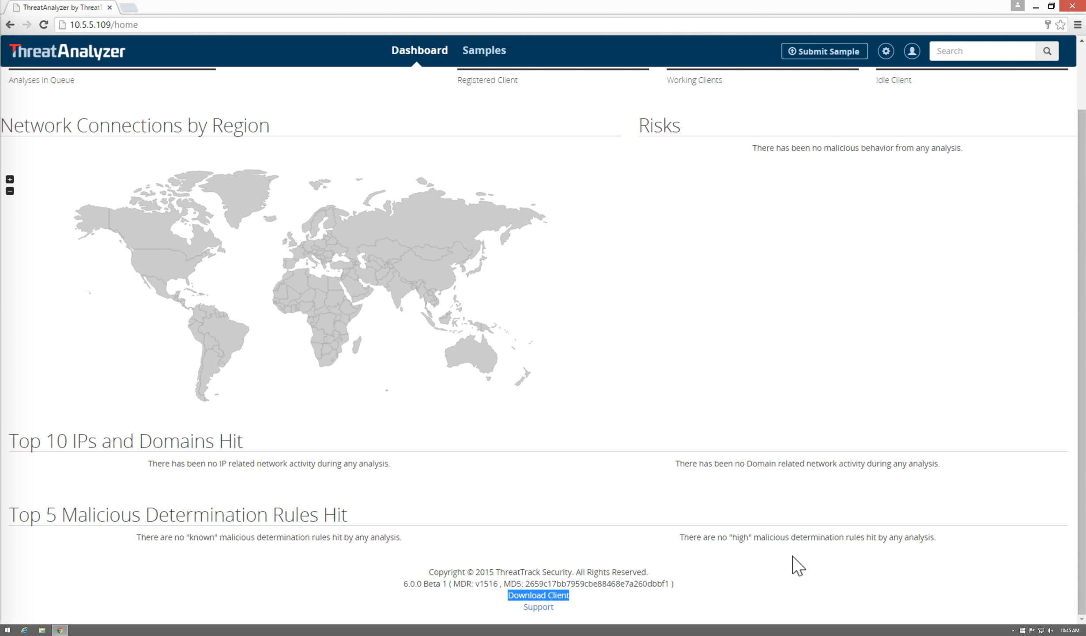
pyautogui.click(557, 596)
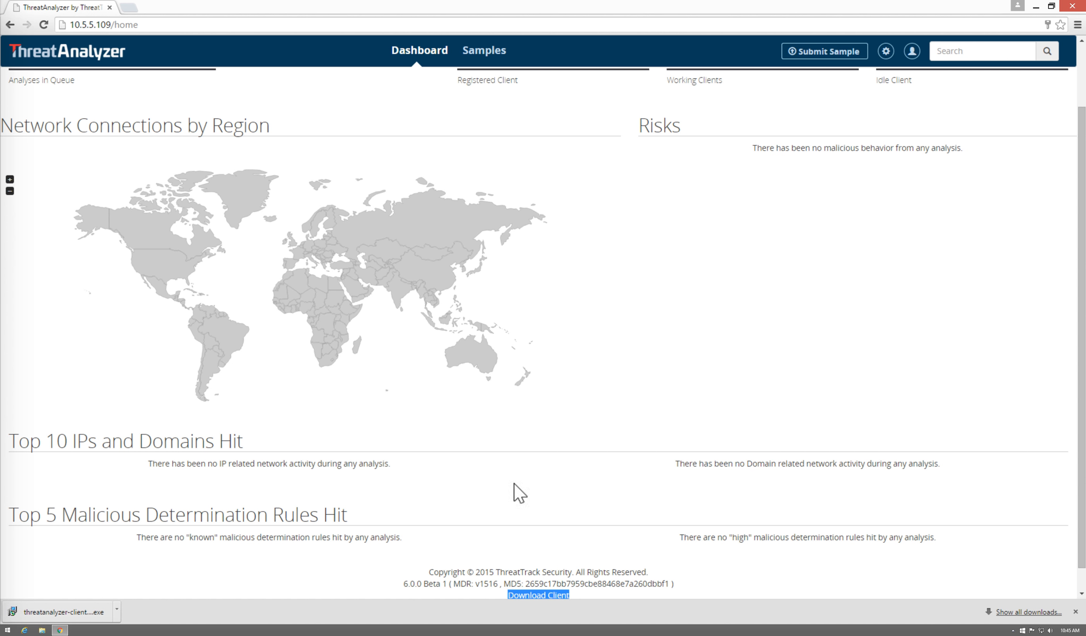
pyautogui.click(1076, 611)
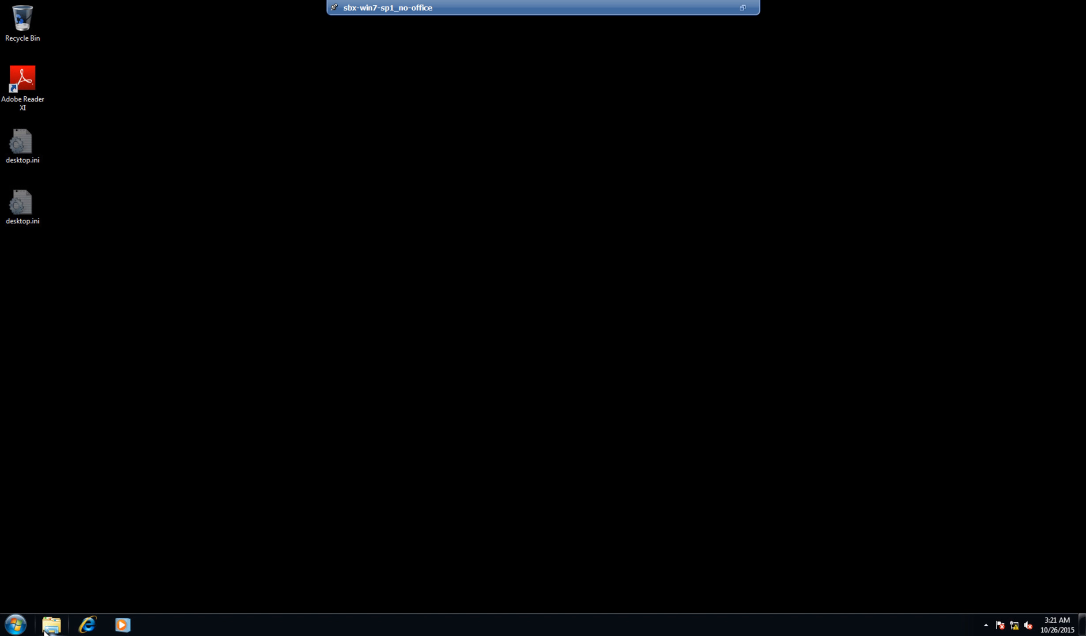
# - Launch Windows Explorer from the Start menu search
pyautogui.click(25, 631)
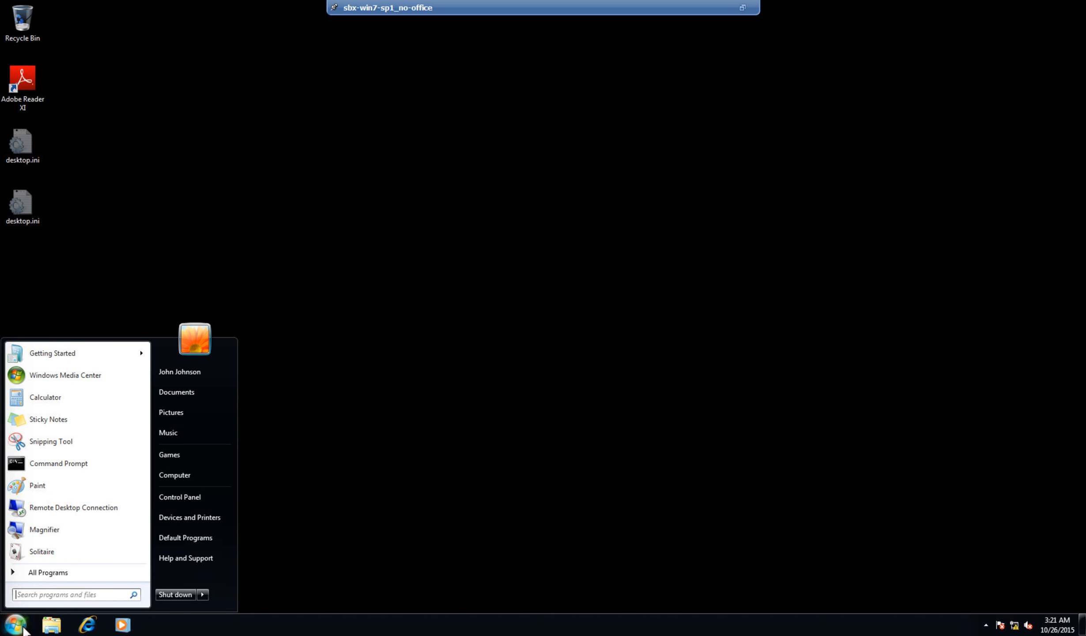
pyautogui.write('e')
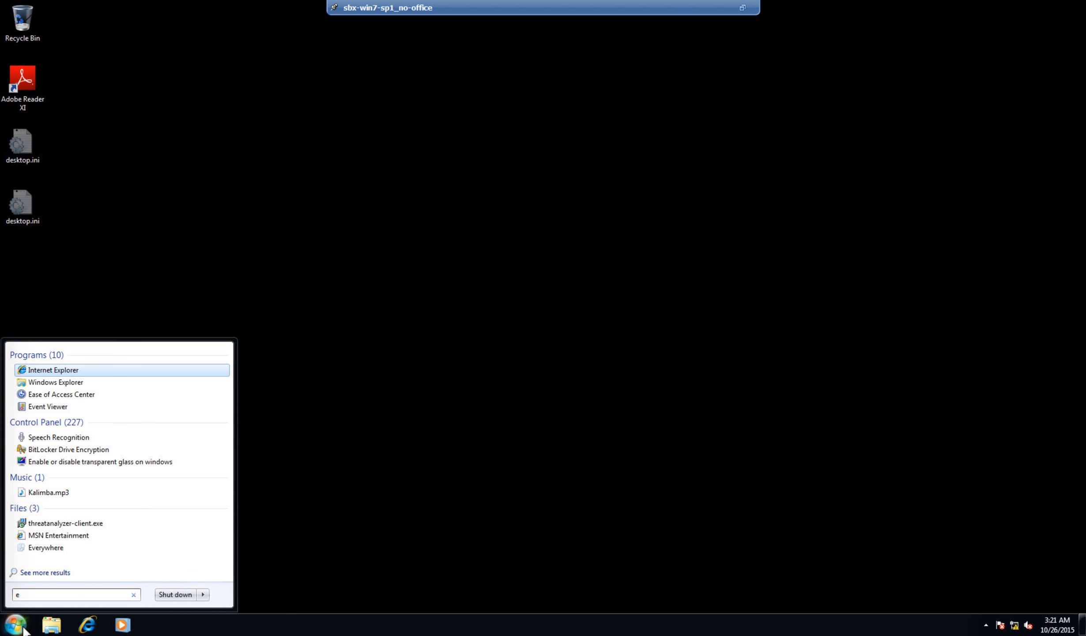
pyautogui.press('Down')
pyautogui.press('Return')
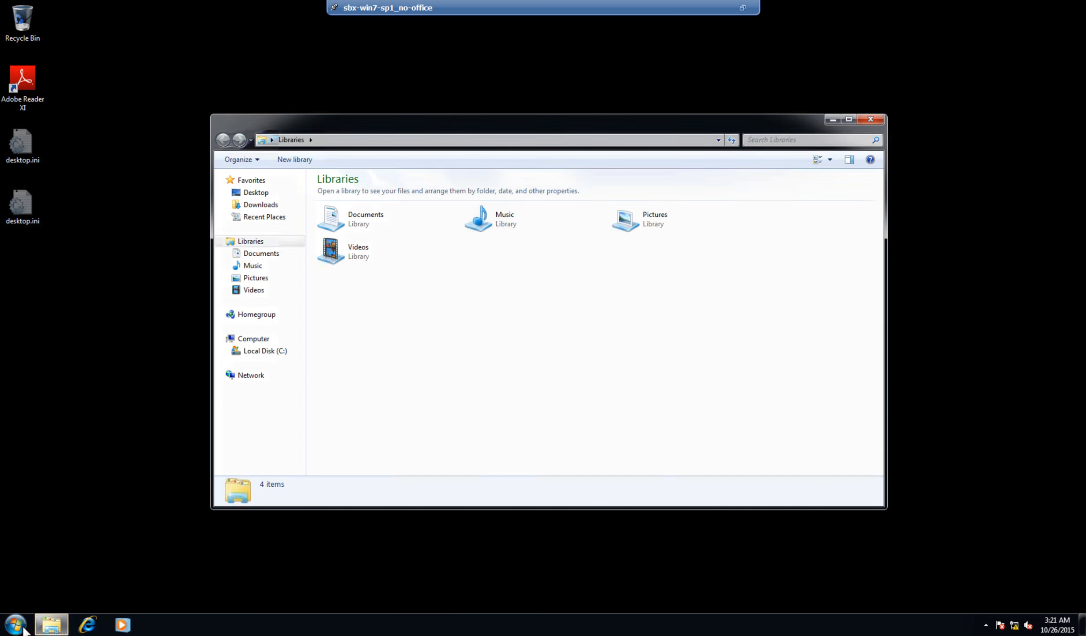
# - In the Downloads folder, select and run threatanalyzer-client.exe
pyautogui.press('Tab')
pyautogui.press('Tab')
pyautogui.press('Tab')
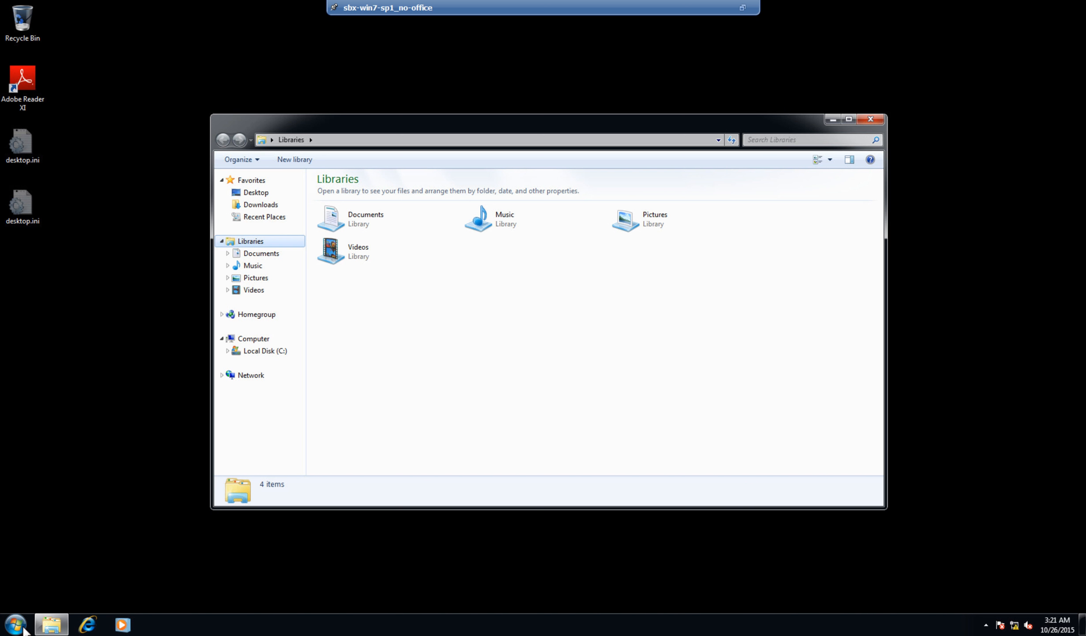
pyautogui.press('Up')
pyautogui.press('Up')
pyautogui.press('Tab')
pyautogui.press('Tab')
pyautogui.press('Down')
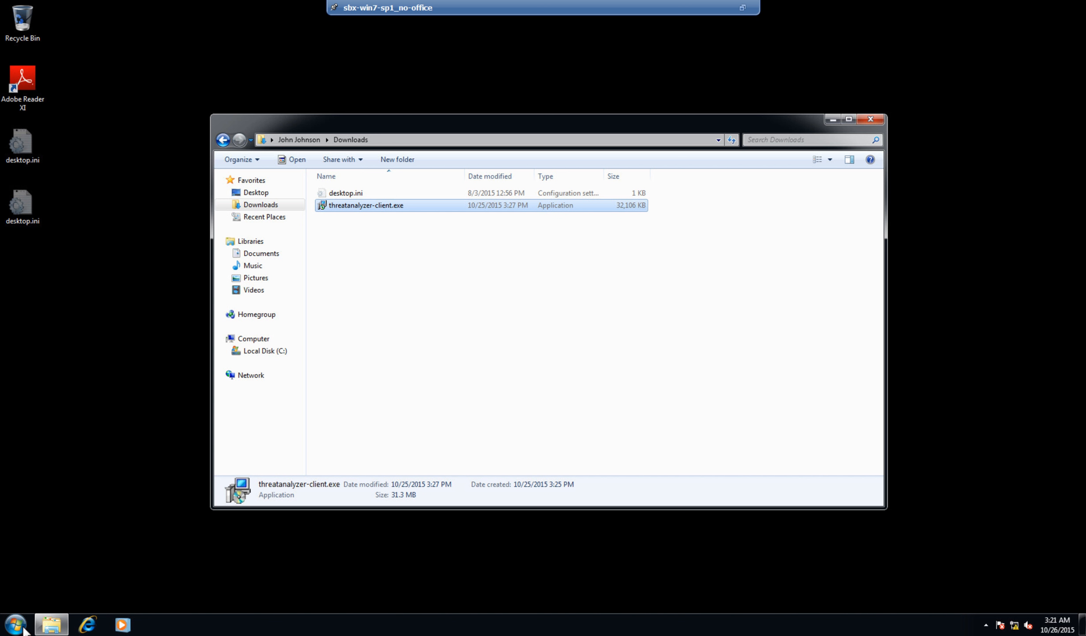
pyautogui.press('Return')
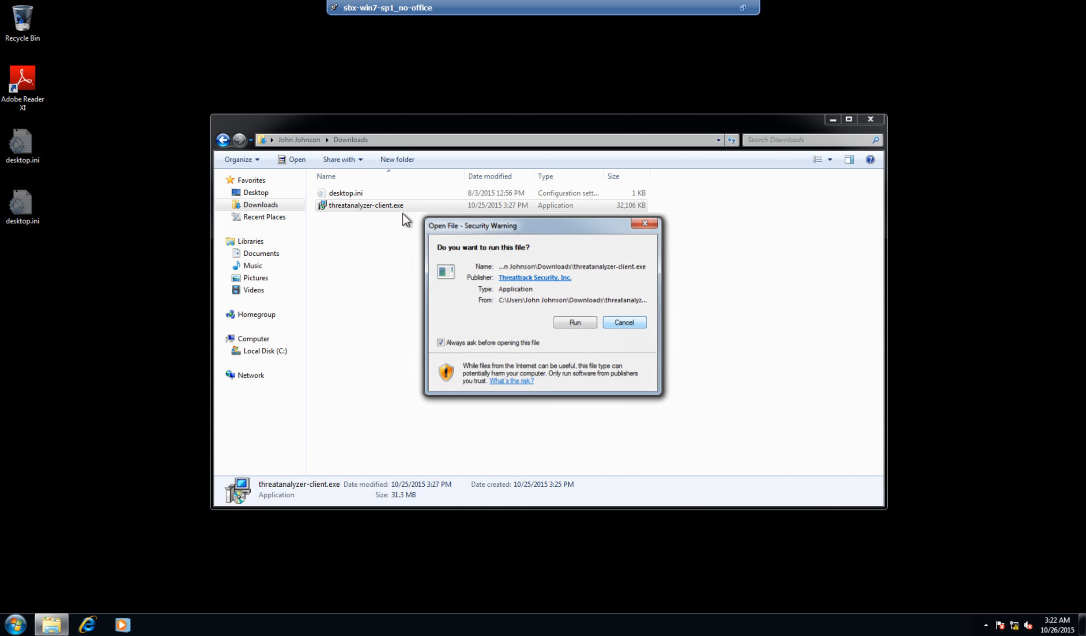
# - Confirm running the installer, pass the welcome page and accept the license agreement
pyautogui.press('Left')
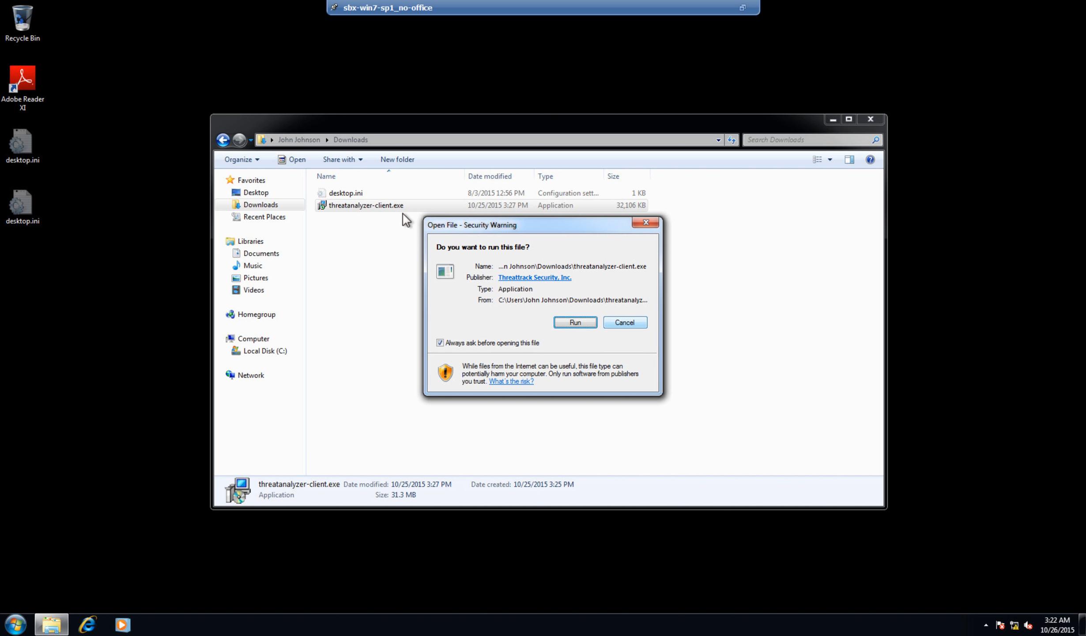
pyautogui.press('Return')
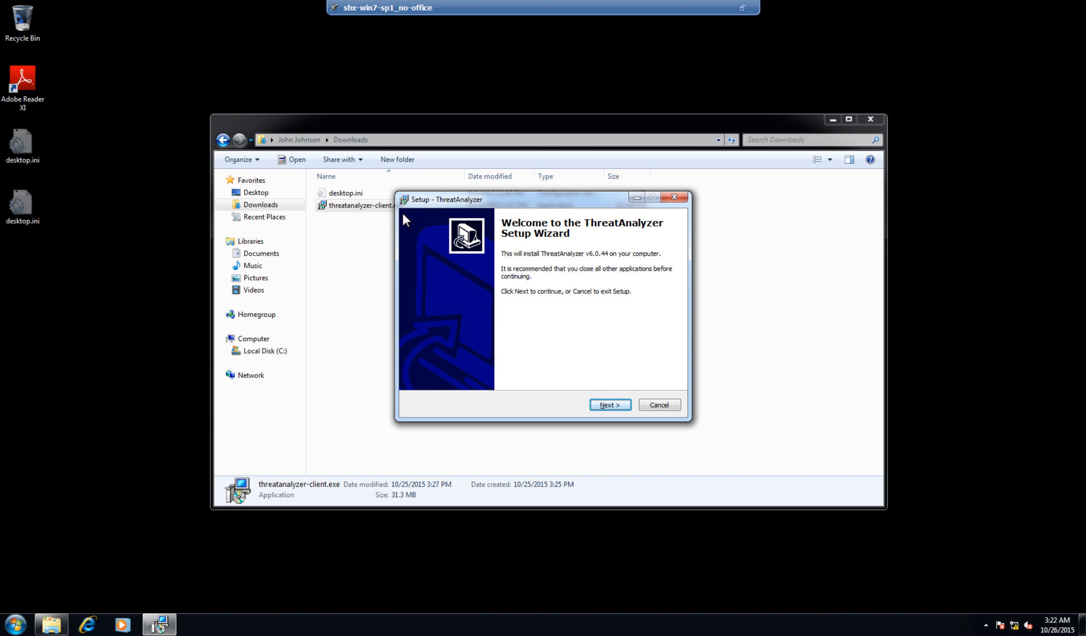
pyautogui.press('Return')
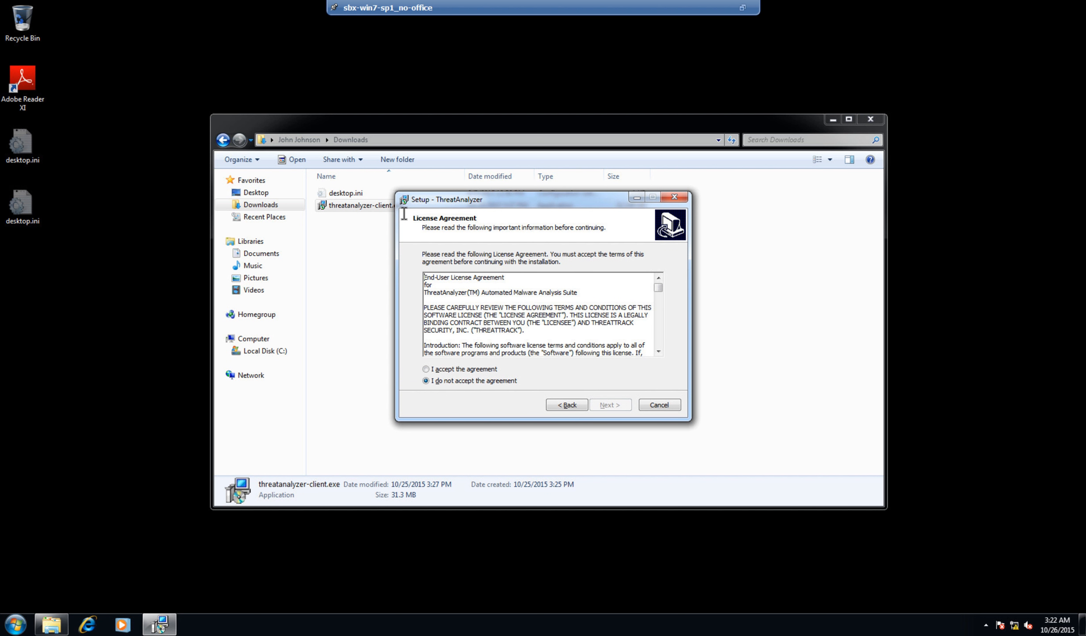
pyautogui.hotkey('alt', 'a')
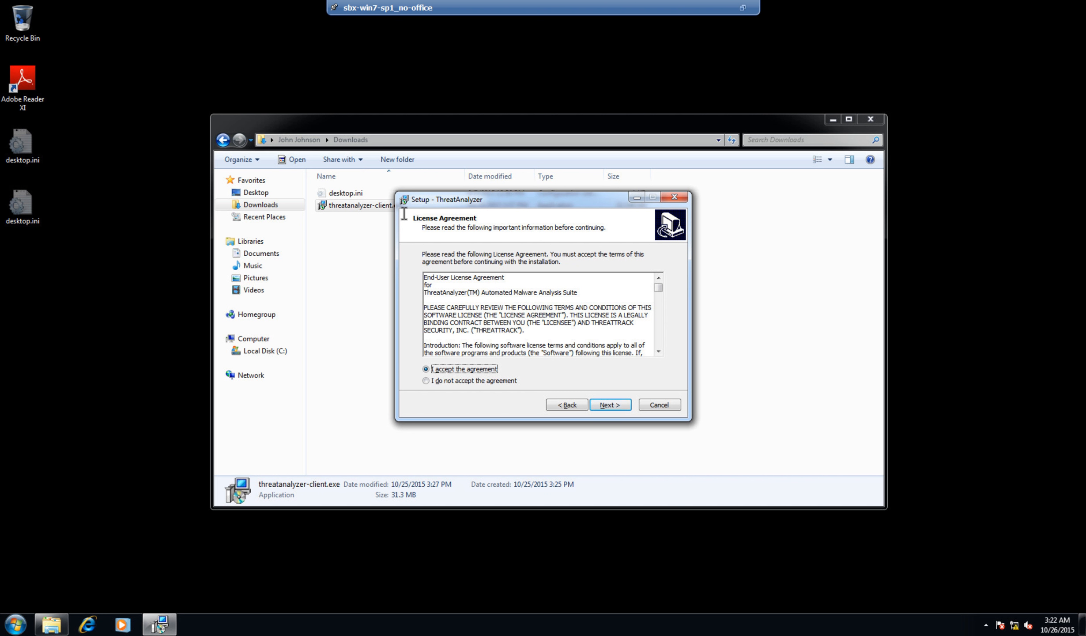
pyautogui.press('Return')
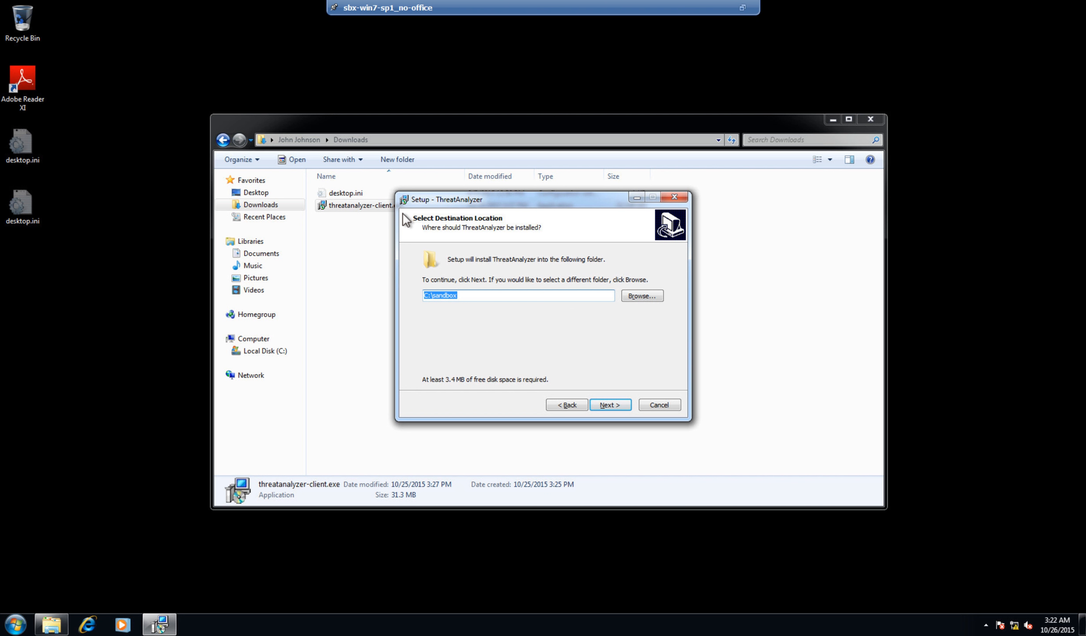
# - Keep C:\sandbox, Full installation and server 10.5.5.109, skipping Deep Freeze
pyautogui.press('Return')
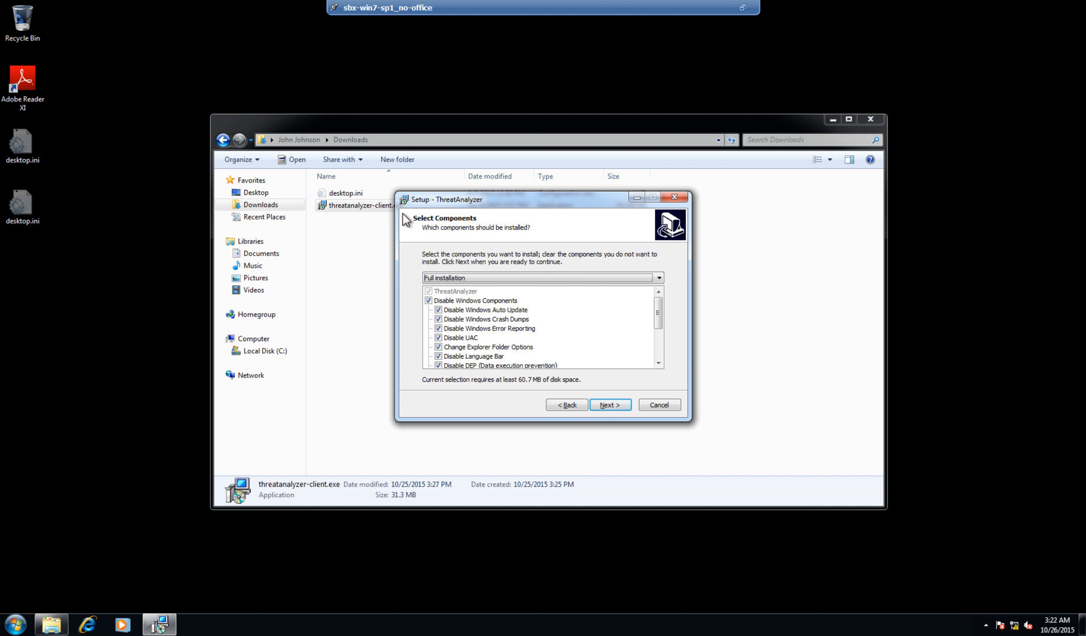
pyautogui.press('Return')
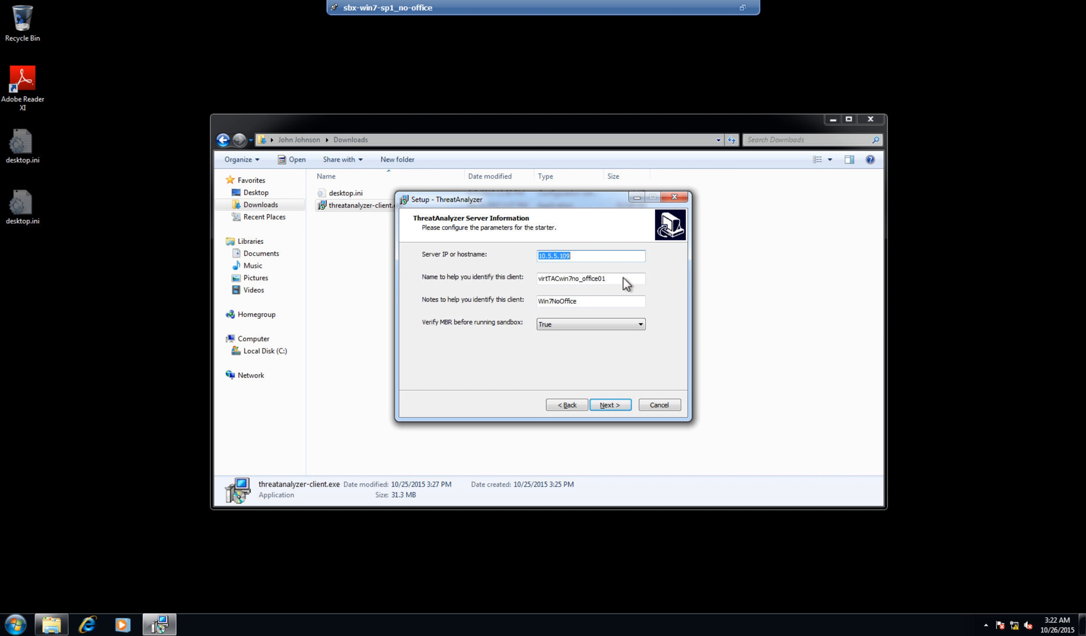
pyautogui.click(542, 281)
pyautogui.click(619, 405)
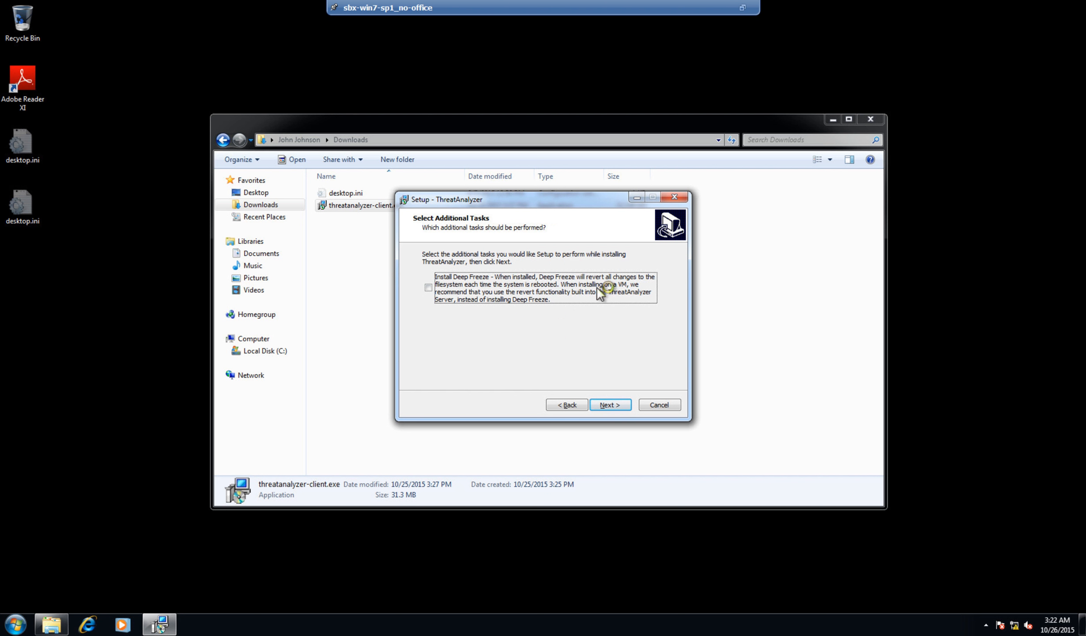
pyautogui.click(616, 407)
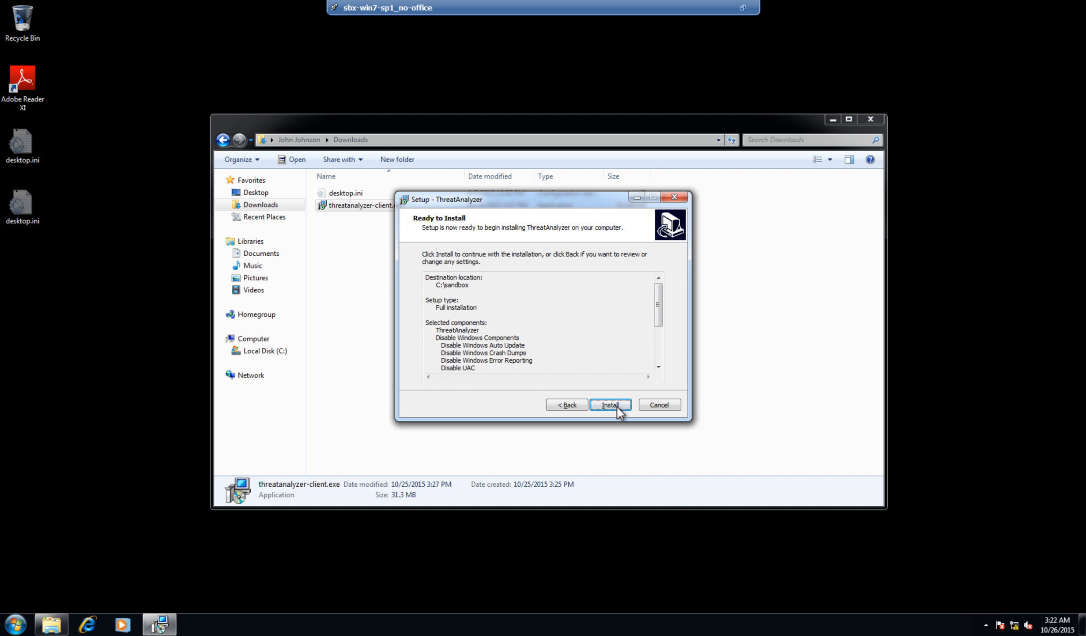
# - Start the ThreatAnalyzer client installation and close the sandbox console window while it runs
pyautogui.click(616, 406)
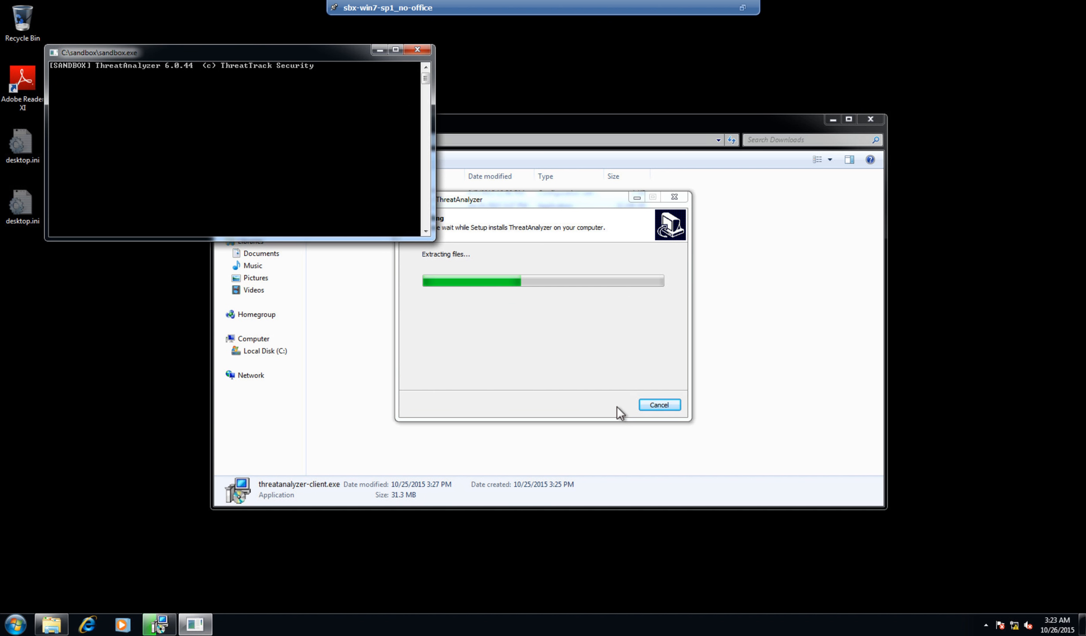
pyautogui.click(417, 50)
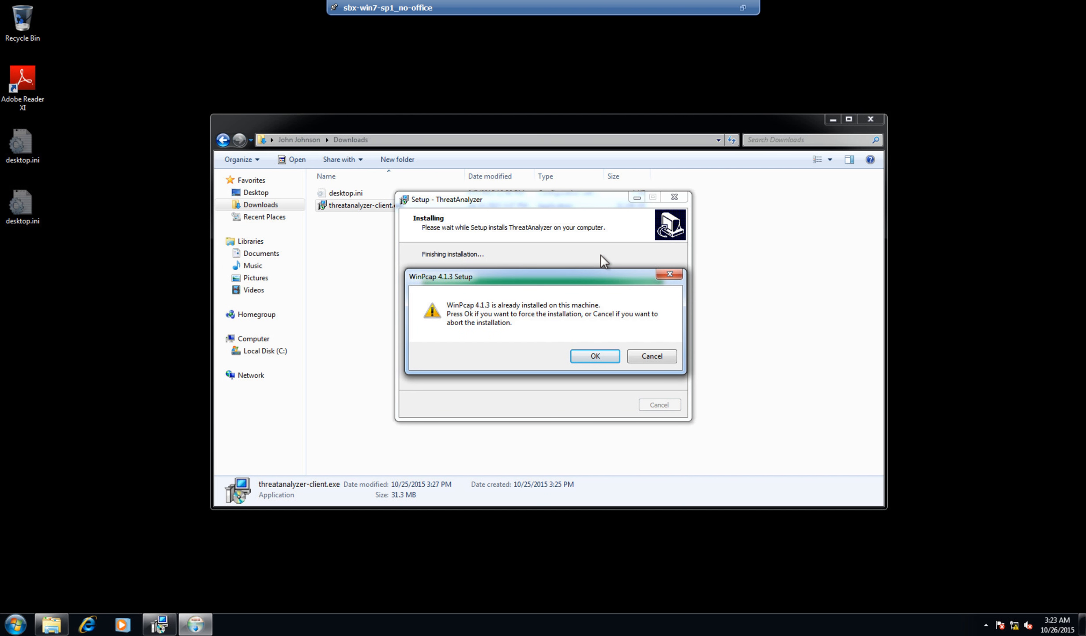
# - Force-reinstall WinPcap 4.1.3, then finish ThreatAnalyzer setup with 'Yes, restart now'
pyautogui.click(595, 355)
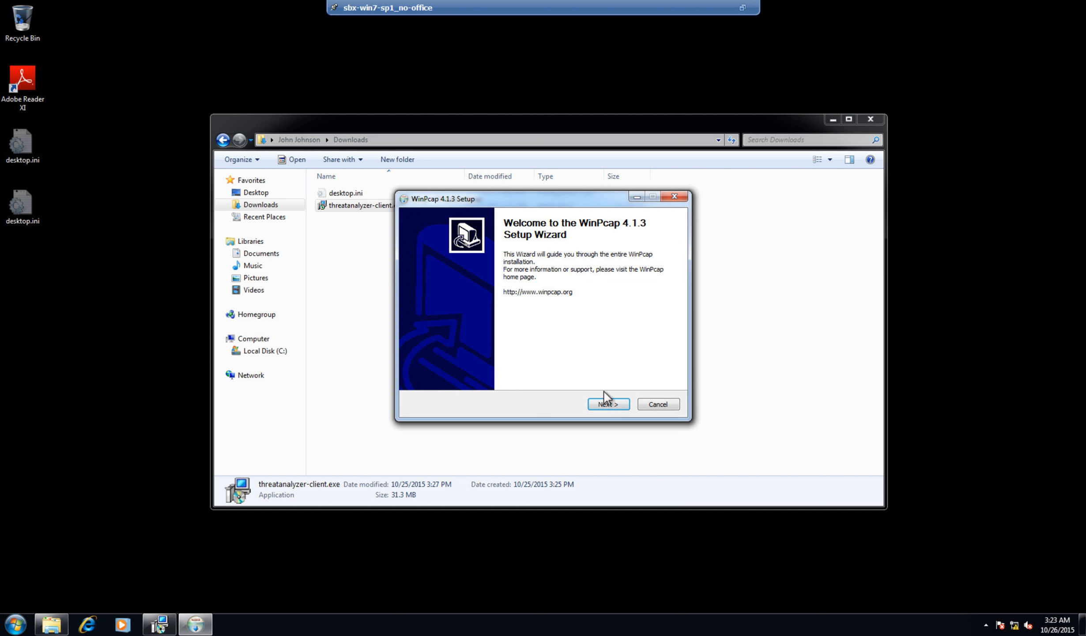
pyautogui.click(607, 405)
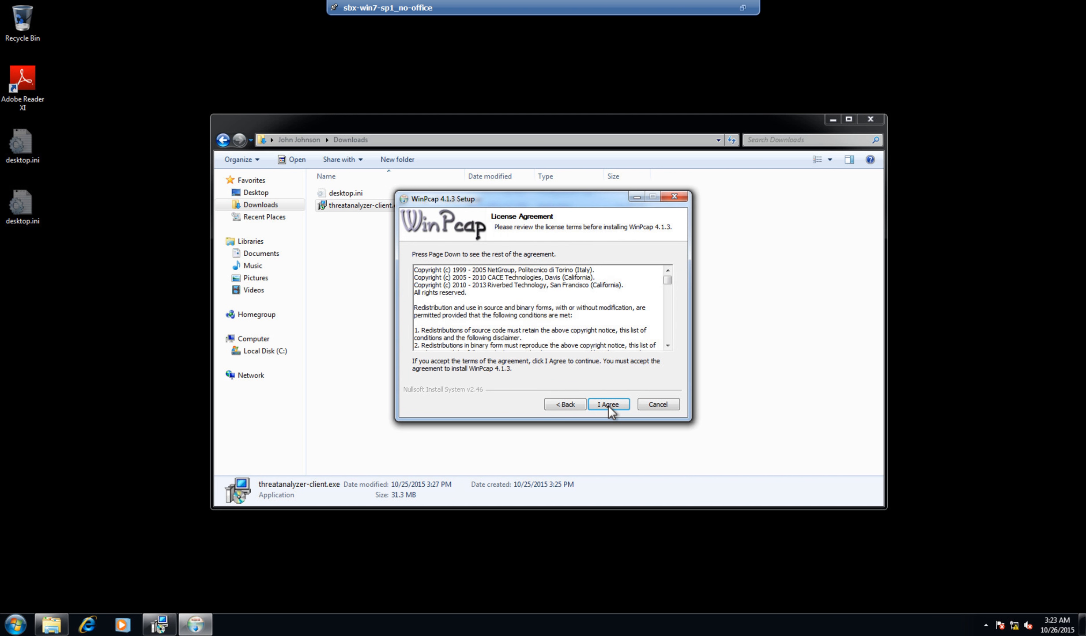
pyautogui.click(608, 405)
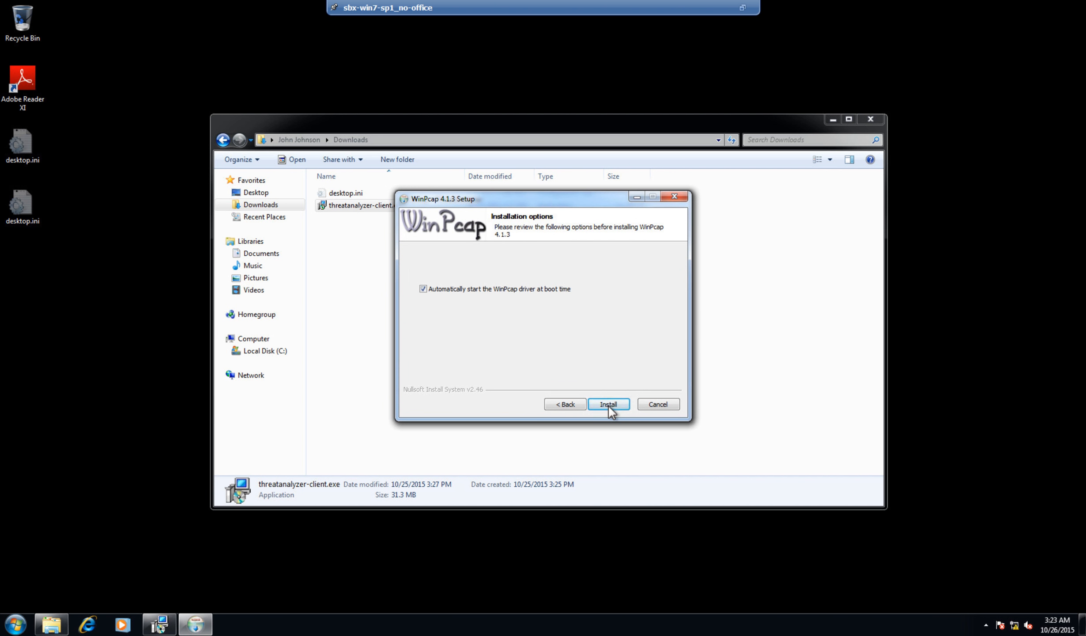
pyautogui.click(608, 404)
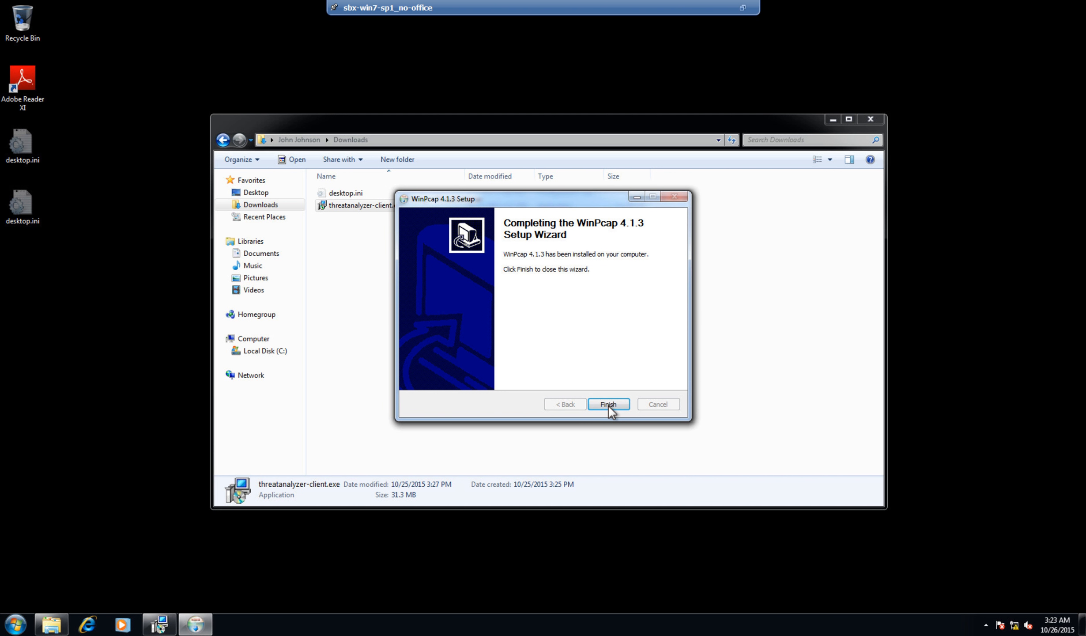
pyautogui.click(607, 404)
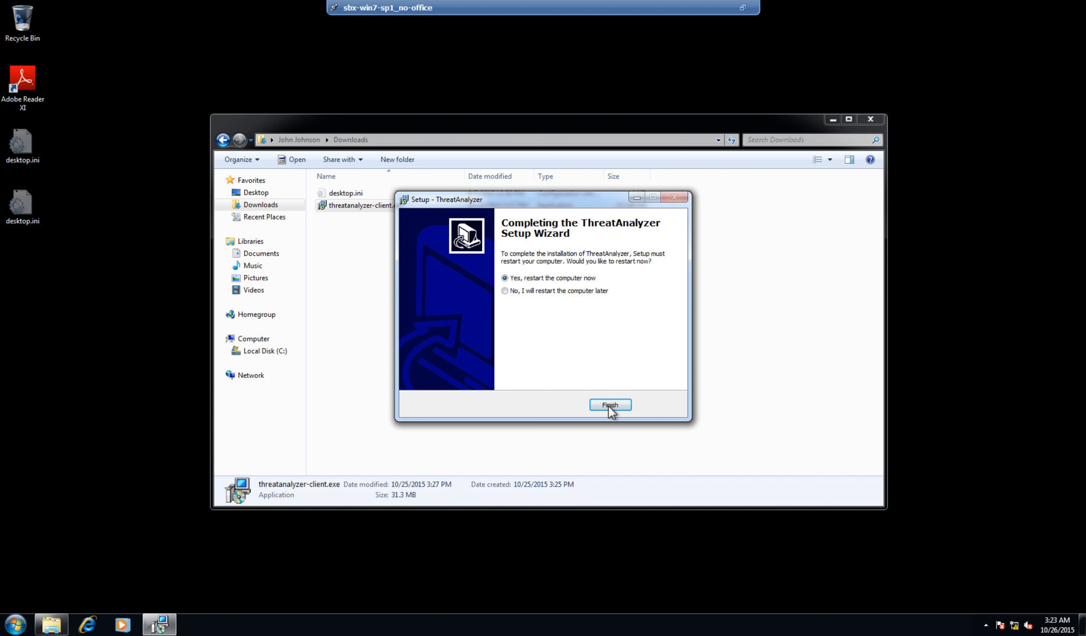
pyautogui.click(607, 404)
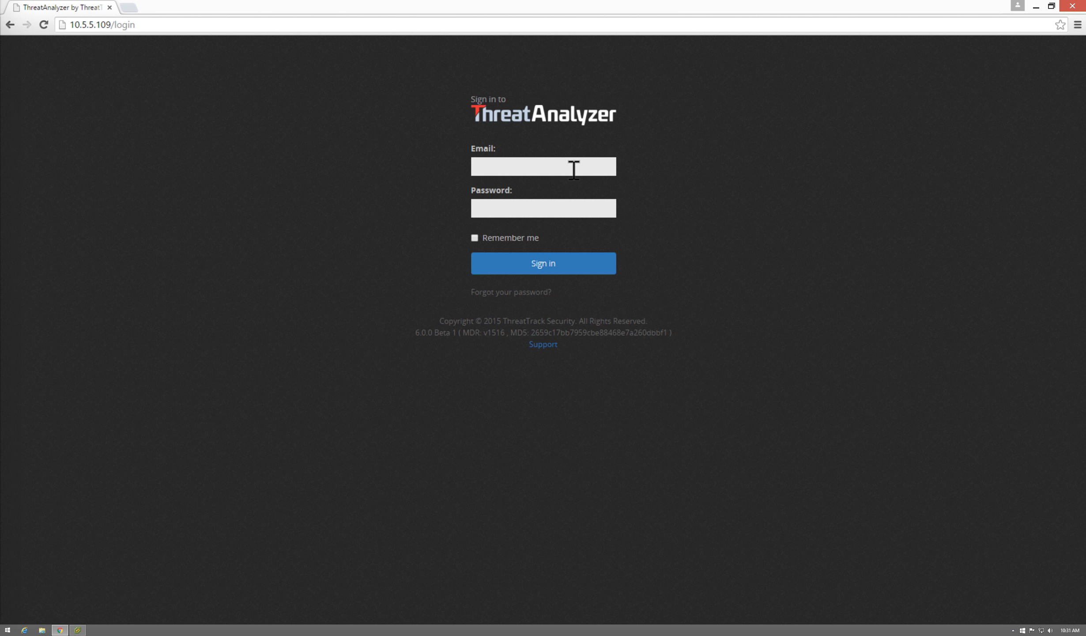
# - Sign back into ThreatAnalyzer using the suggested account e-mail and the account password
pyautogui.click(571, 171)
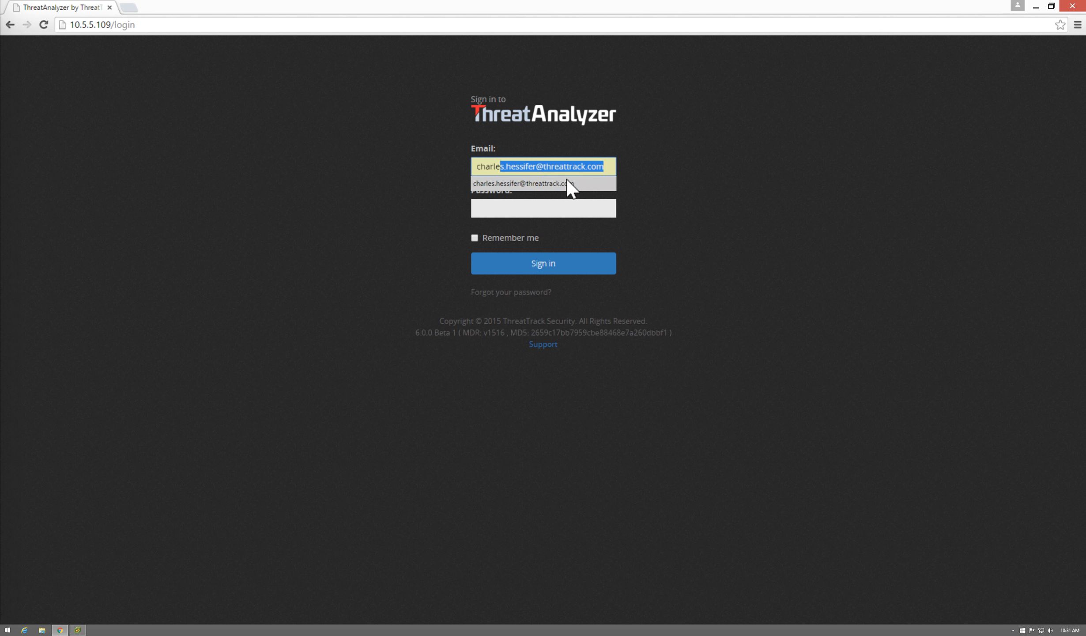
pyautogui.click(567, 179)
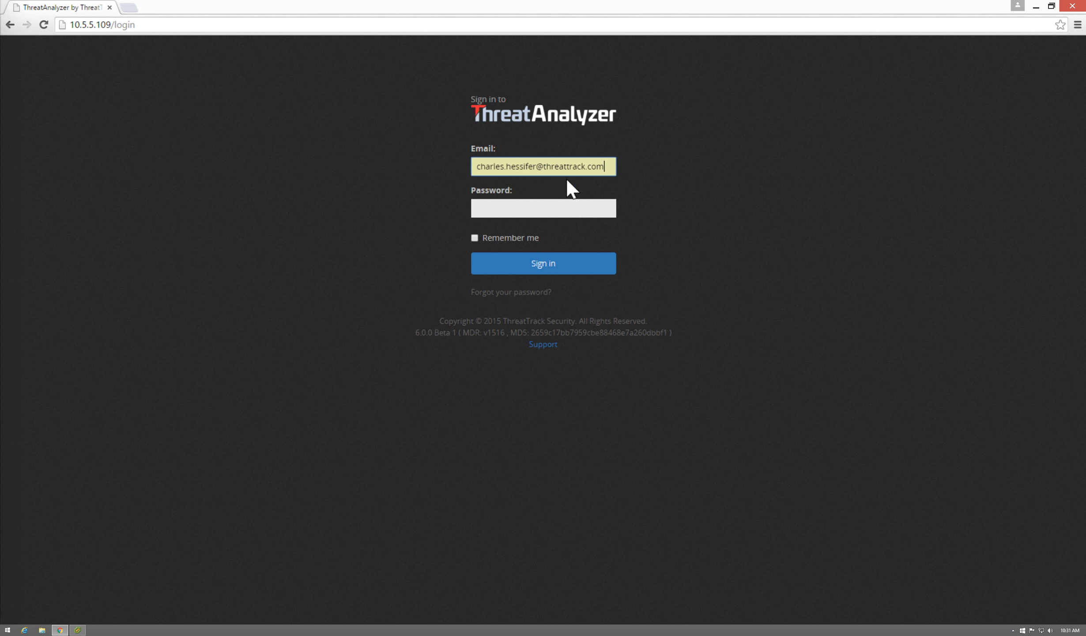
pyautogui.click(552, 206)
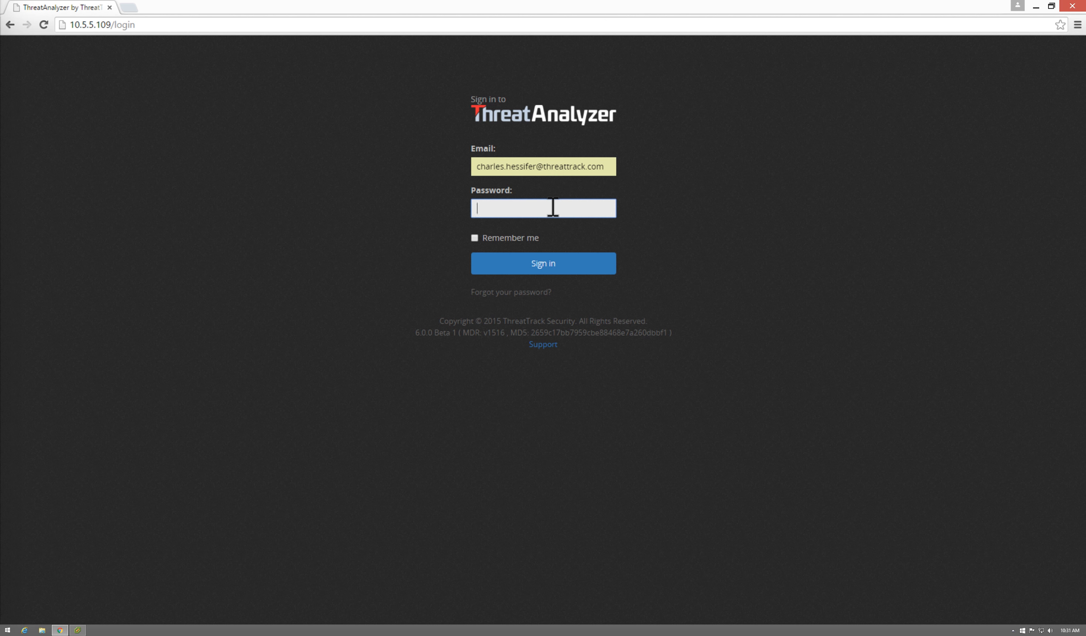
pyautogui.write('test12345')
pyautogui.click(544, 262)
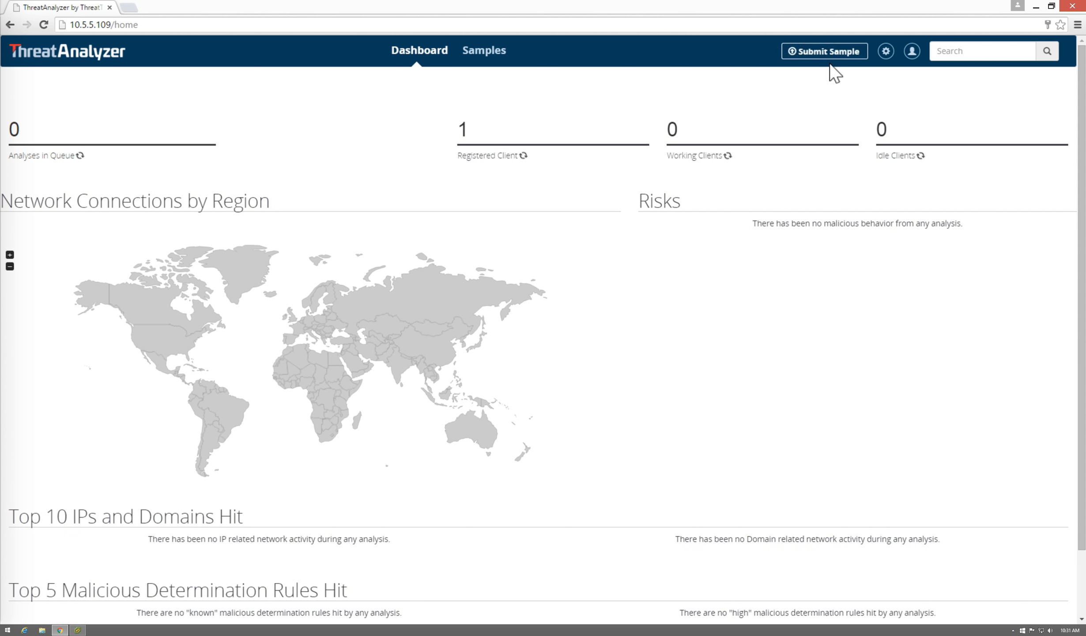
# - In Admin / Clients, set Win7NoOffice to revert to snapshot 'base', enable it and apply
pyautogui.click(886, 51)
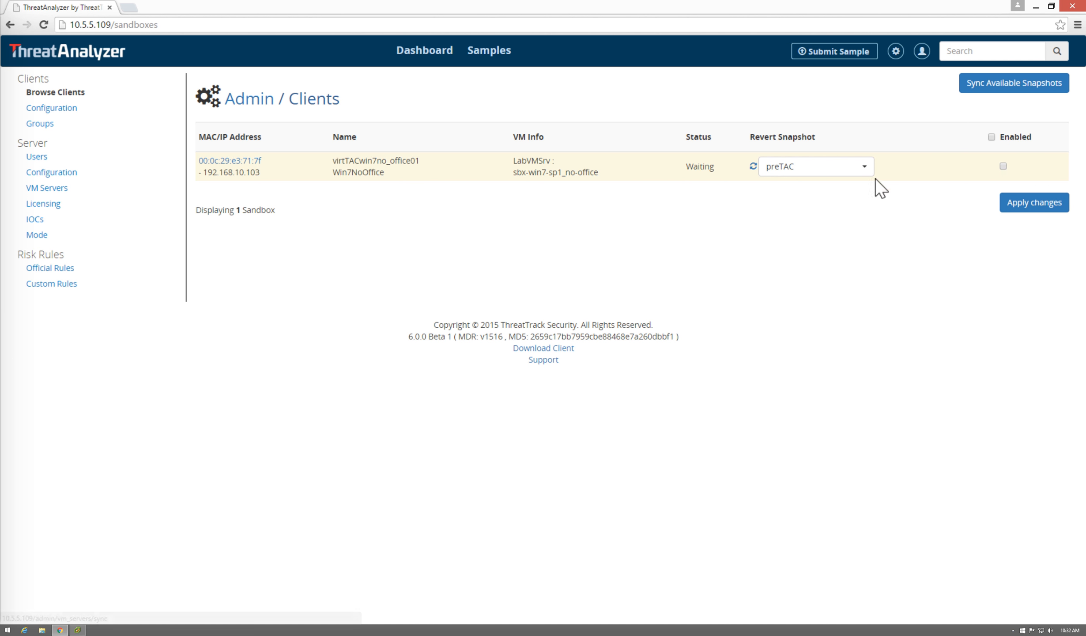
pyautogui.click(864, 171)
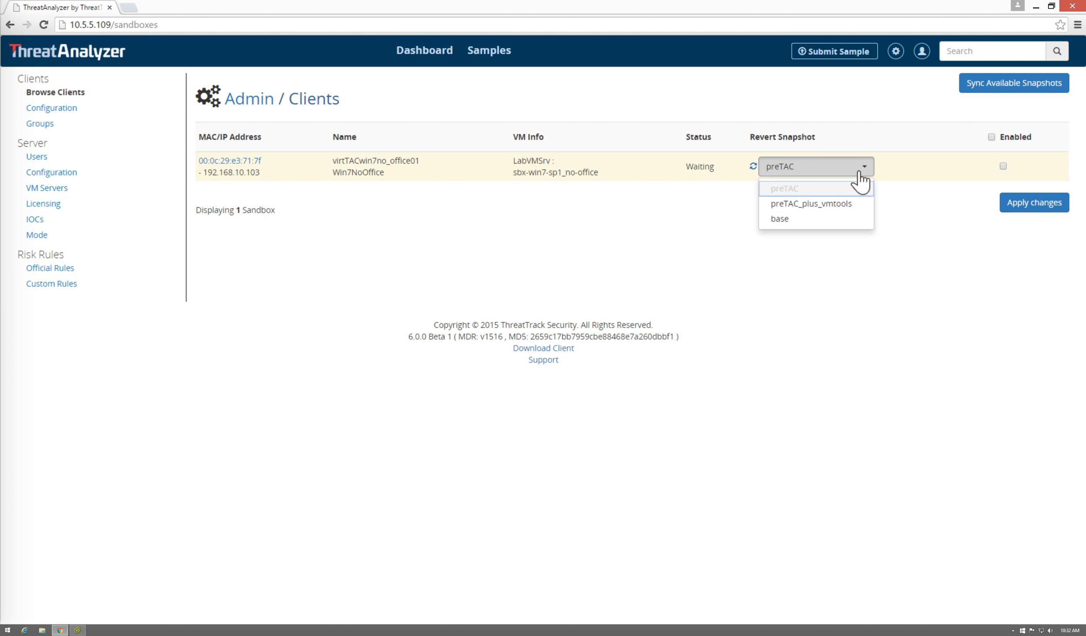
pyautogui.click(793, 217)
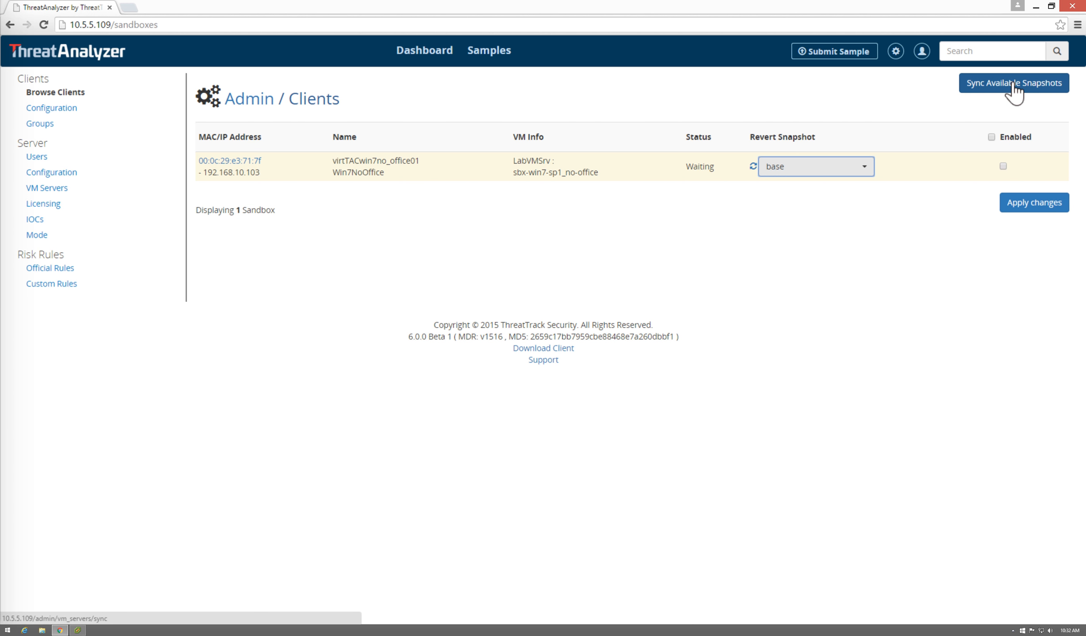
pyautogui.click(992, 137)
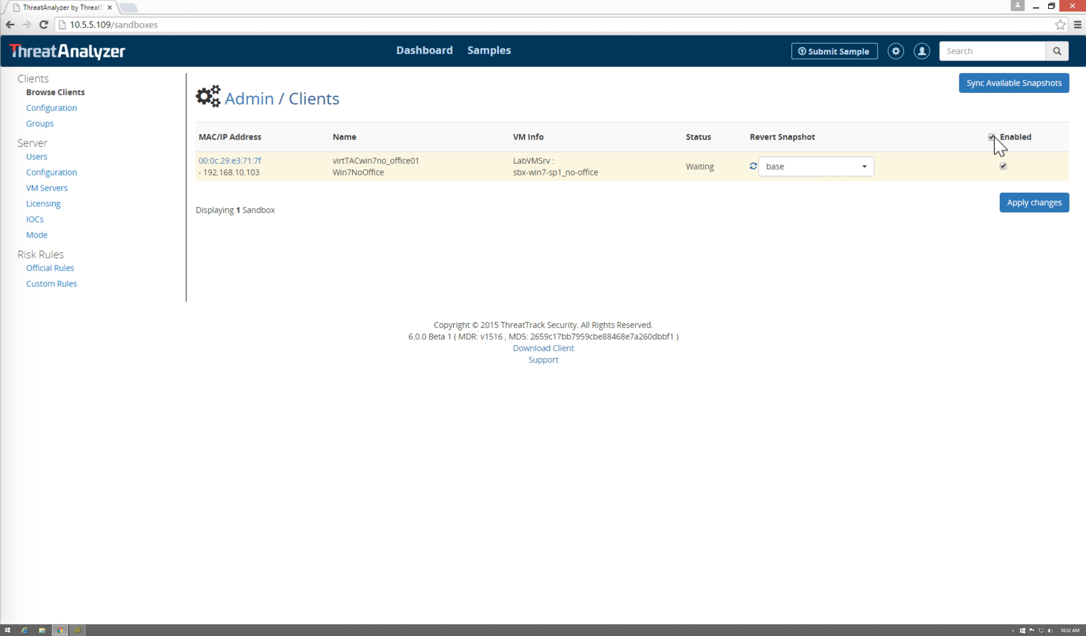
pyautogui.click(1033, 204)
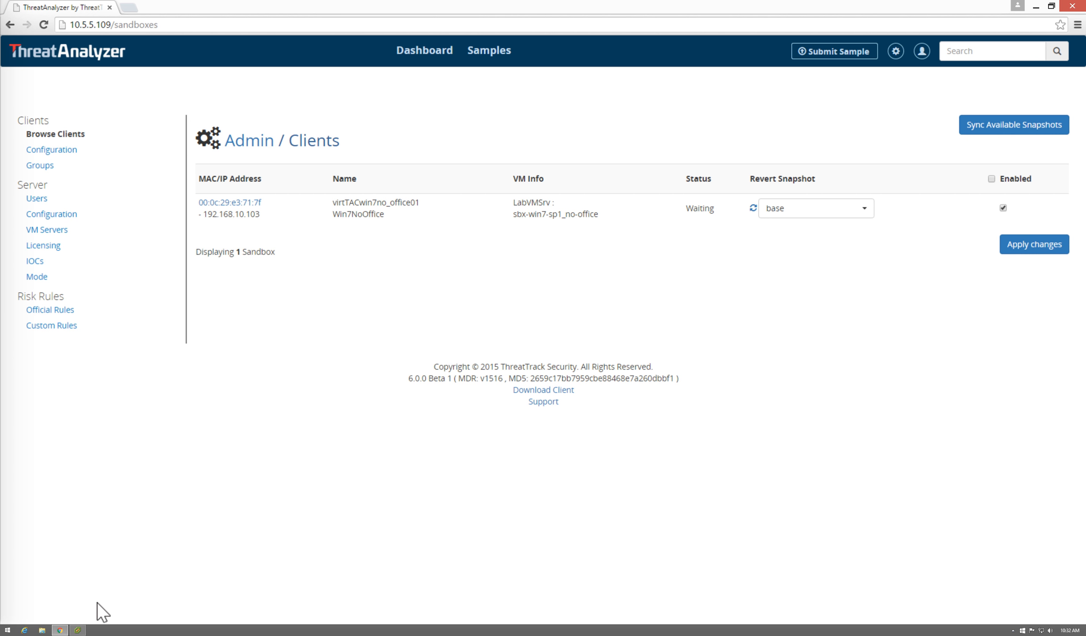
# - Open the sbx-win7-sp1_no-office console in vSphere Client and move its window slightly higher
pyautogui.click(84, 627)
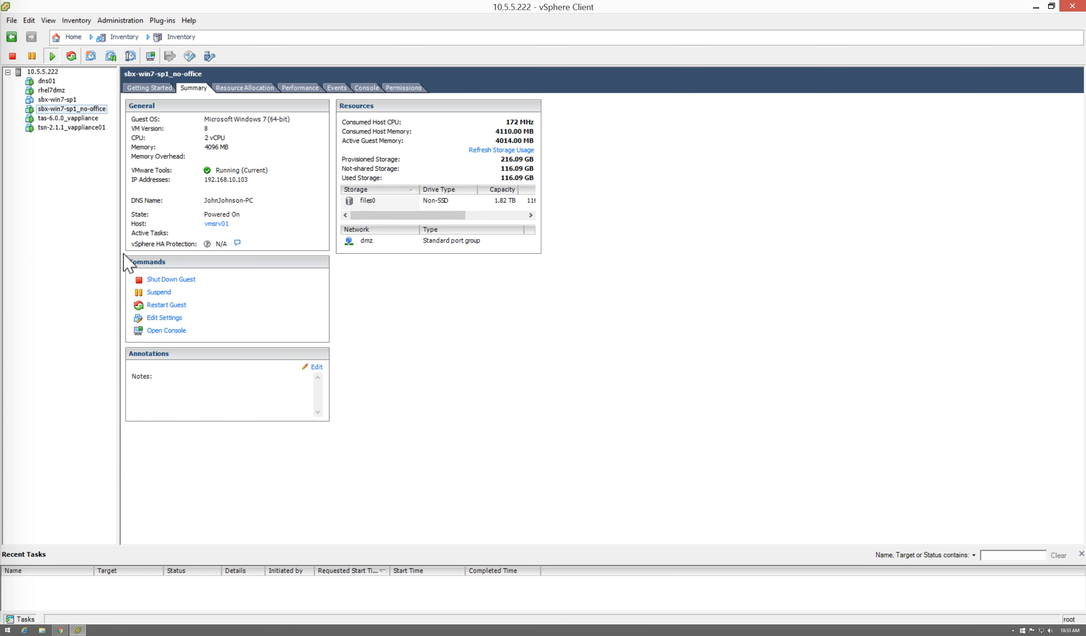
pyautogui.click(164, 331)
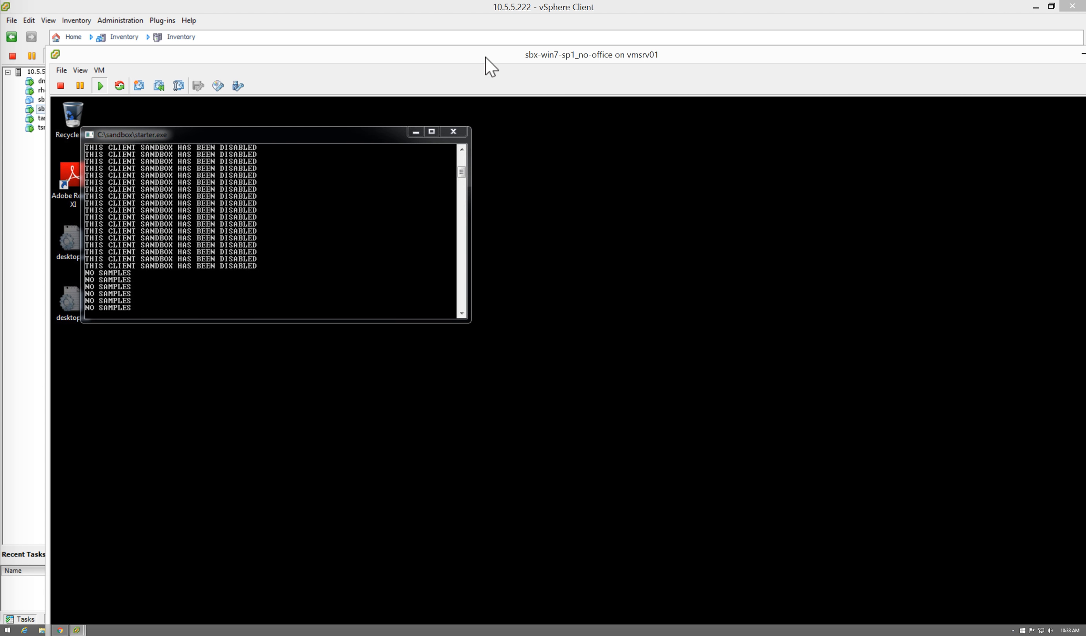
pyautogui.moveTo(486, 57); pyautogui.dragTo(469, 4)
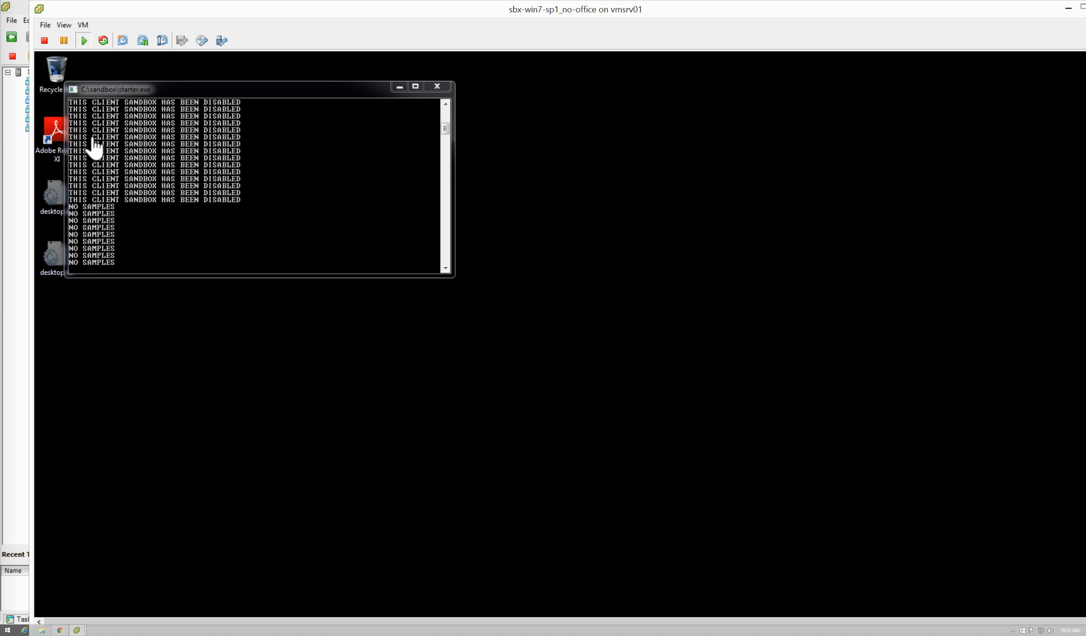
pyautogui.click(83, 25)
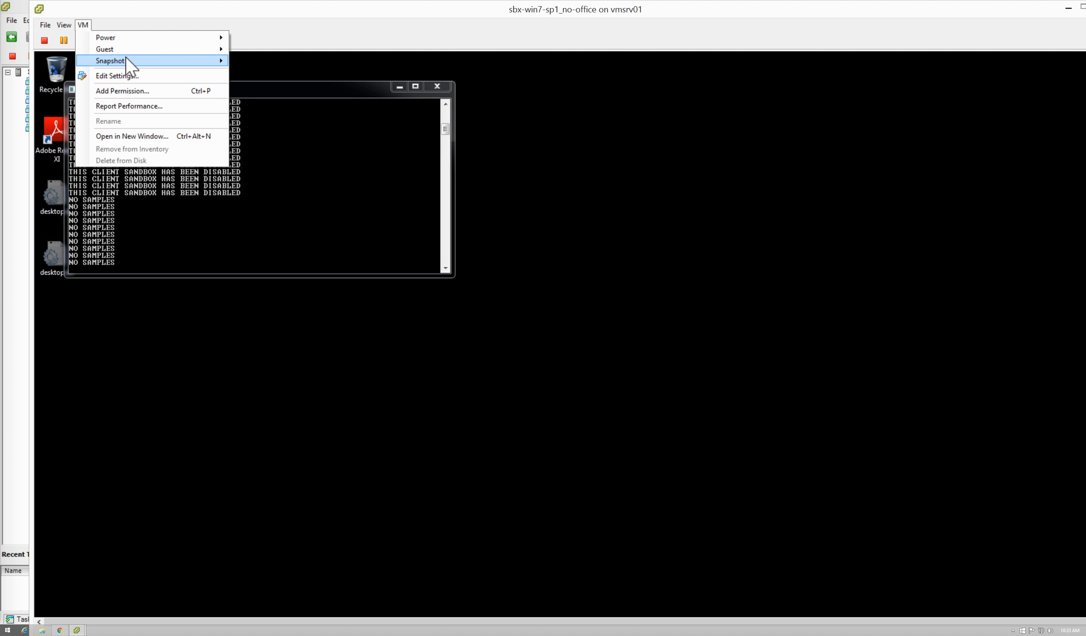
pyautogui.moveTo(126, 58)
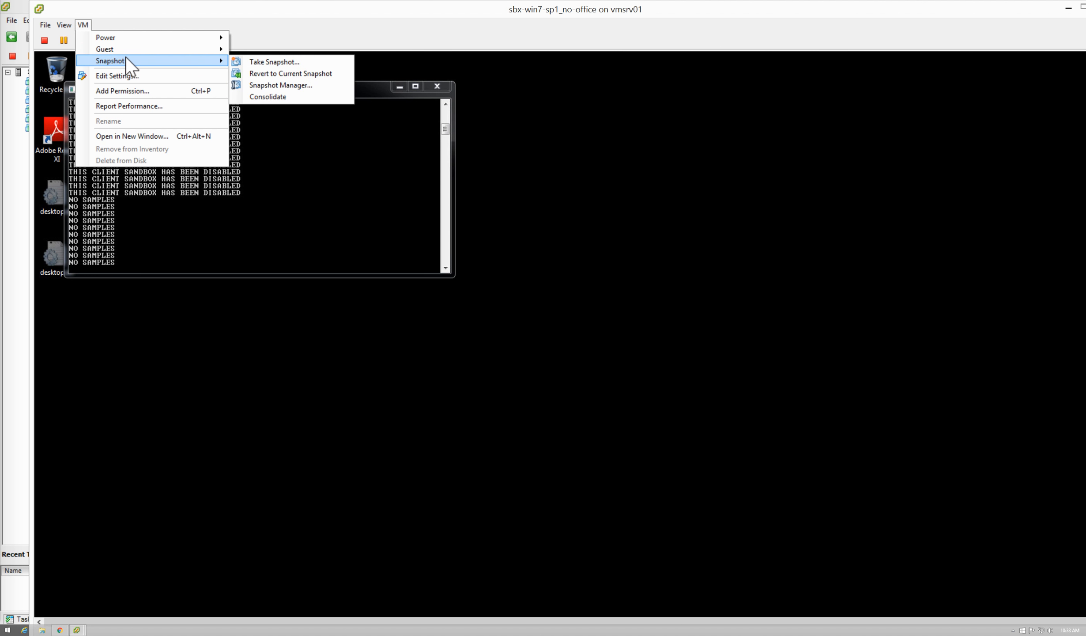
pyautogui.click(274, 83)
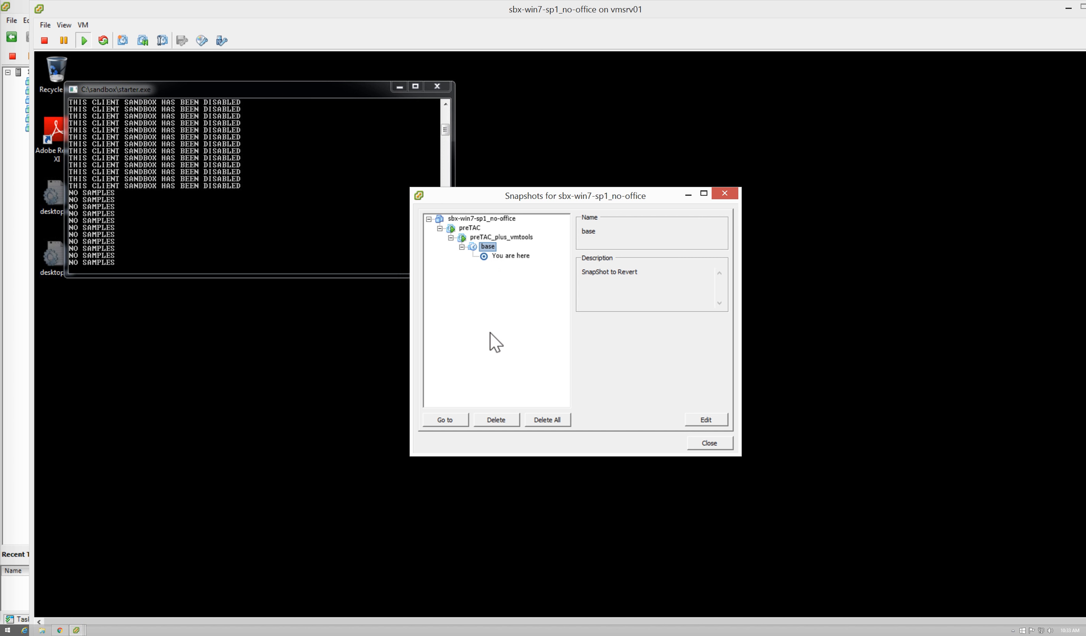
pyautogui.click(723, 445)
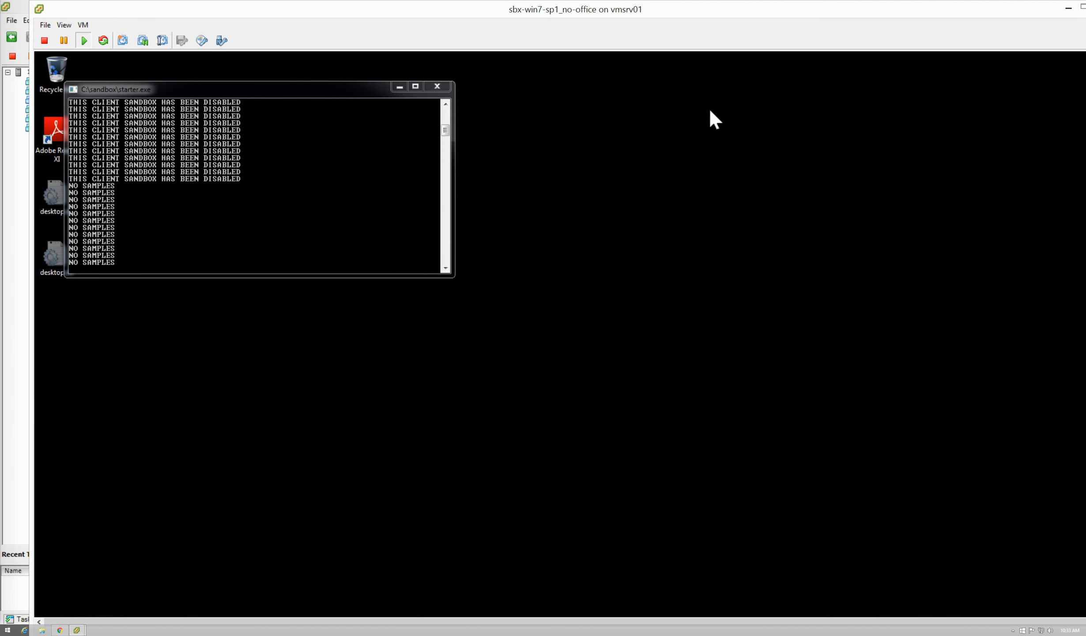